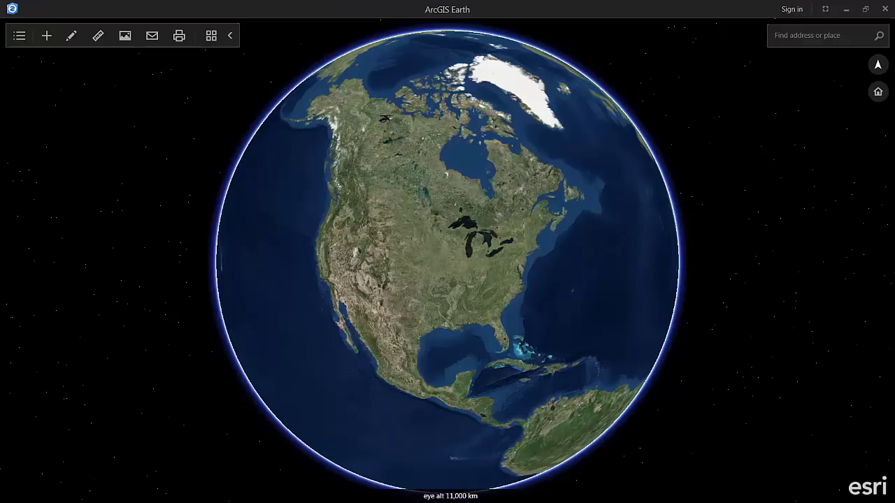
Step: Switch to the browser and add the Buildings_Brest scene service from the readme page to the globe in ArcGIS Earth
{"action": "key", "text": "alt+Tab"}
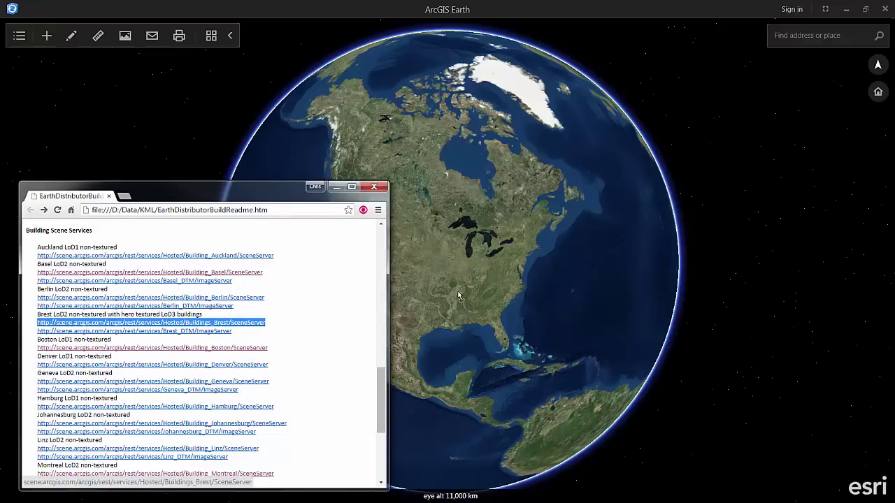
{"action": "left_click_drag", "start_coordinate": [459, 296], "coordinate": [459, 296]}
{"action": "left_click", "coordinate": [442, 9]}
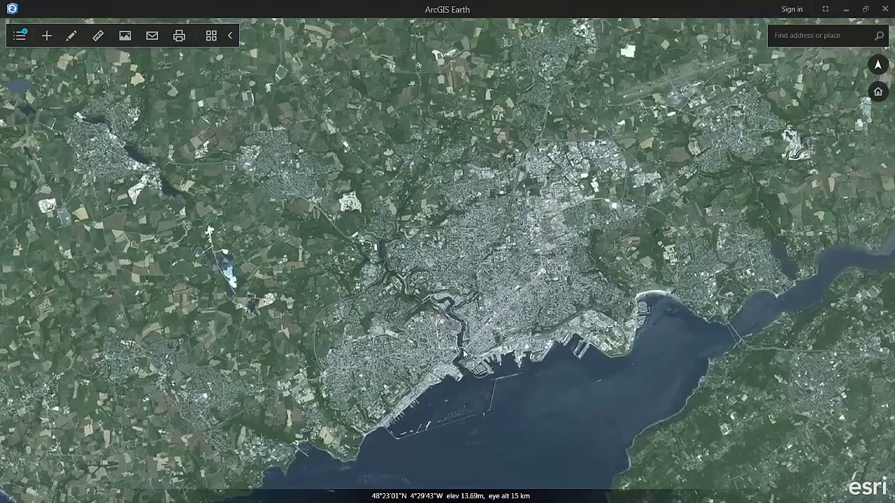
{"action": "scroll", "coordinate": [467, 348], "scroll_direction": "up", "scroll_amount": 10}
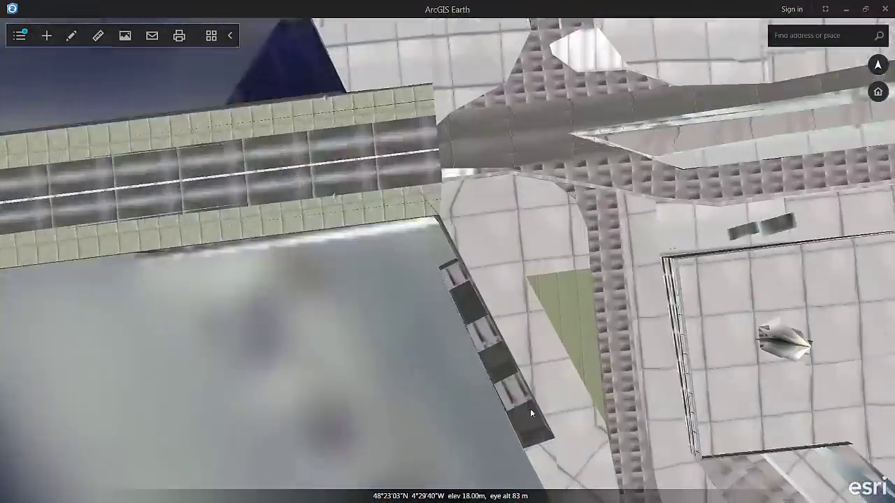
{"action": "right_click_drag", "start_coordinate": [530, 413], "coordinate": [397, 278]}
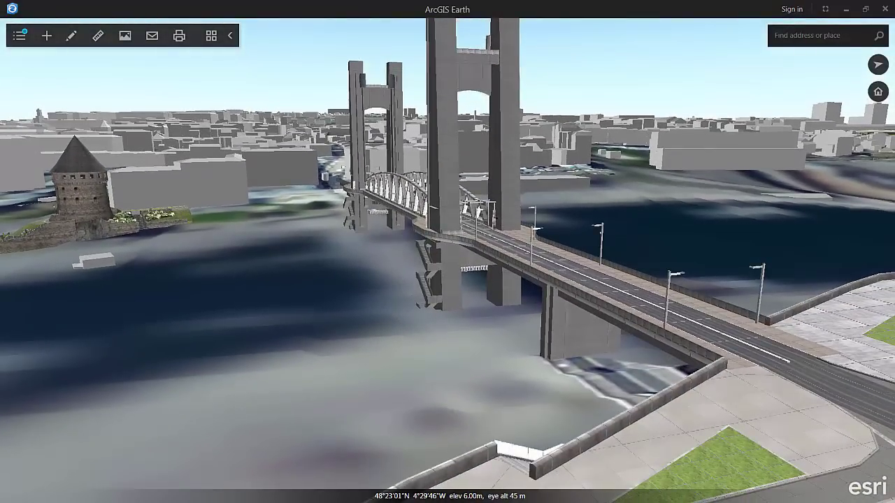
Step: Open the Building_Auckland scene service link in the browser and add its URL to the globe in ArcGIS Earth
{"action": "key", "text": "alt+Tab"}
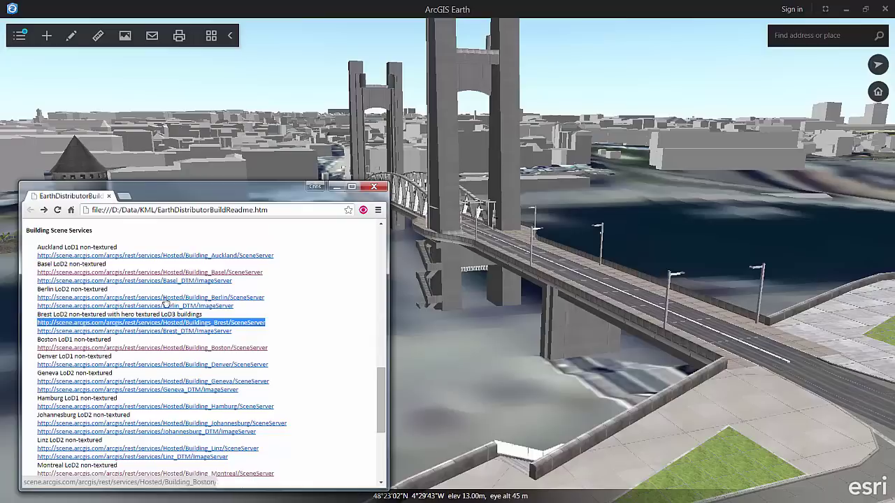
{"action": "left_click", "coordinate": [217, 256]}
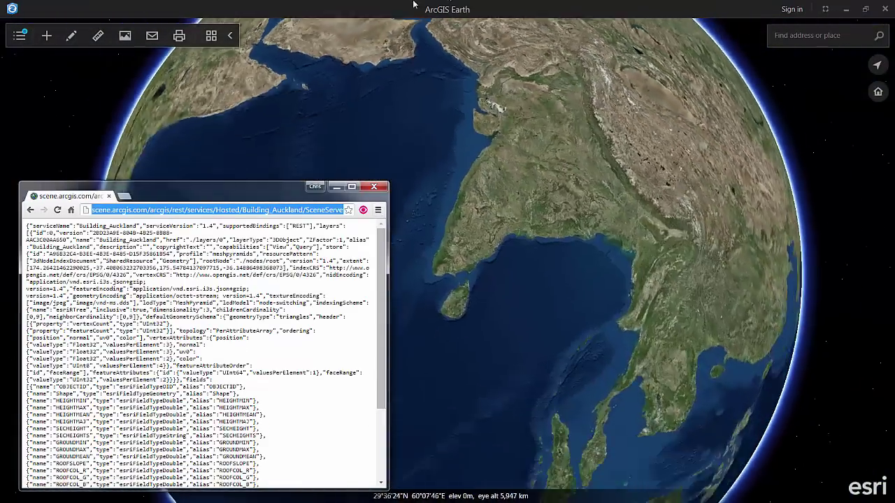
{"action": "left_click", "coordinate": [357, 4]}
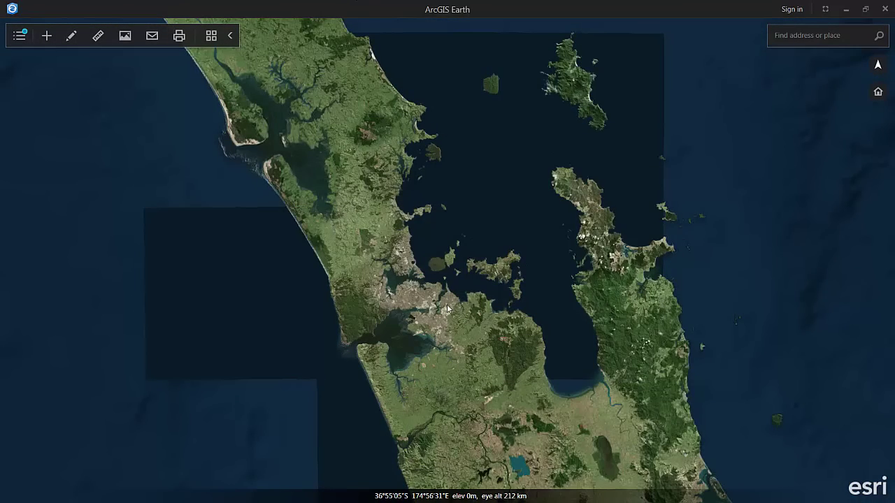
{"action": "scroll", "coordinate": [416, 292], "scroll_direction": "up", "scroll_amount": 5}
{"action": "scroll", "coordinate": [387, 268], "scroll_direction": "up", "scroll_amount": 10}
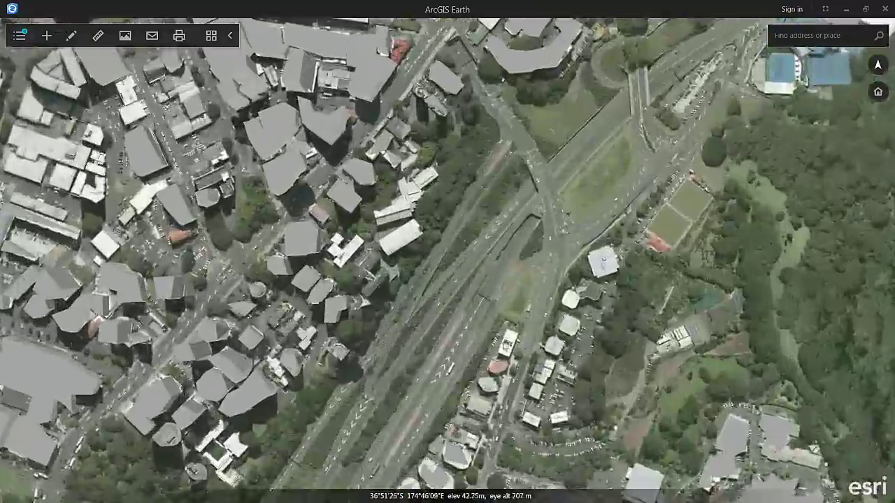
{"action": "middle_click_drag", "start_coordinate": [506, 346], "coordinate": [442, 102]}
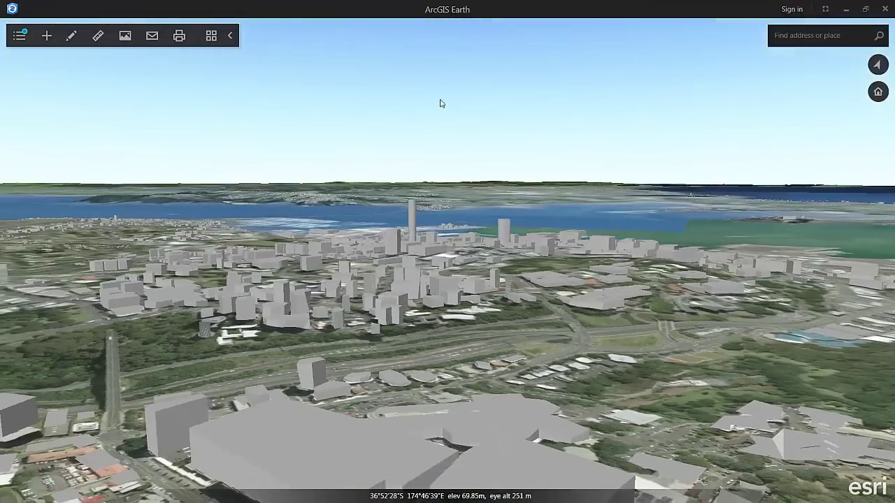
{"action": "middle_click_drag", "start_coordinate": [579, 285], "coordinate": [539, 279]}
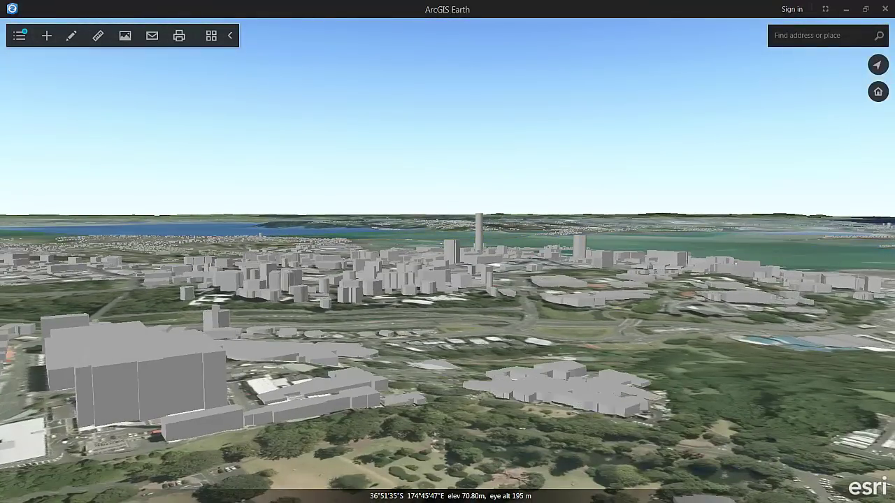
Step: Add the Buildings_San_Francisco scene service by its URL from the readme page and inspect the textured buildings along the downtown waterfront
{"action": "key", "text": "alt+Tab"}
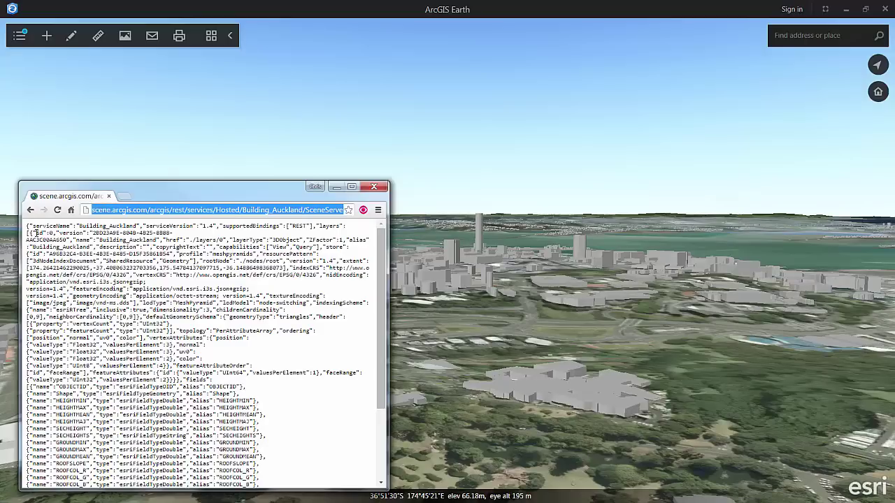
{"action": "left_click", "coordinate": [30, 210]}
{"action": "scroll", "coordinate": [168, 385], "scroll_direction": "down", "scroll_amount": 10}
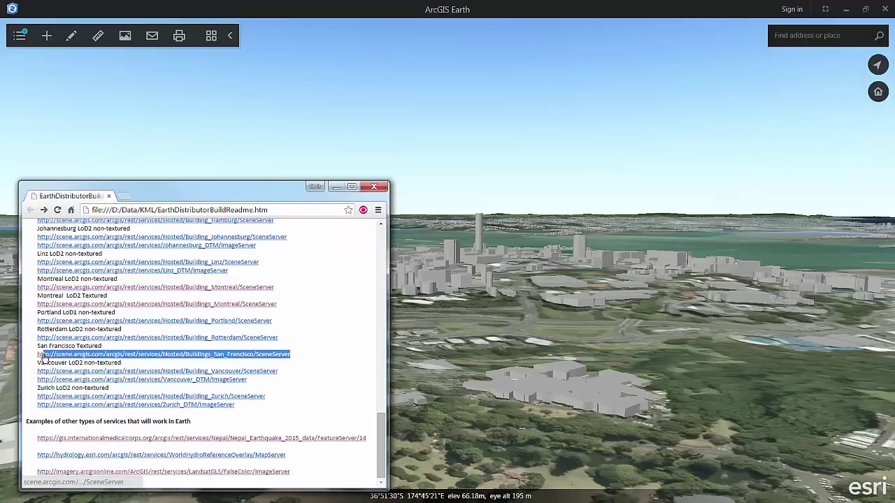
{"action": "left_click", "coordinate": [47, 36]}
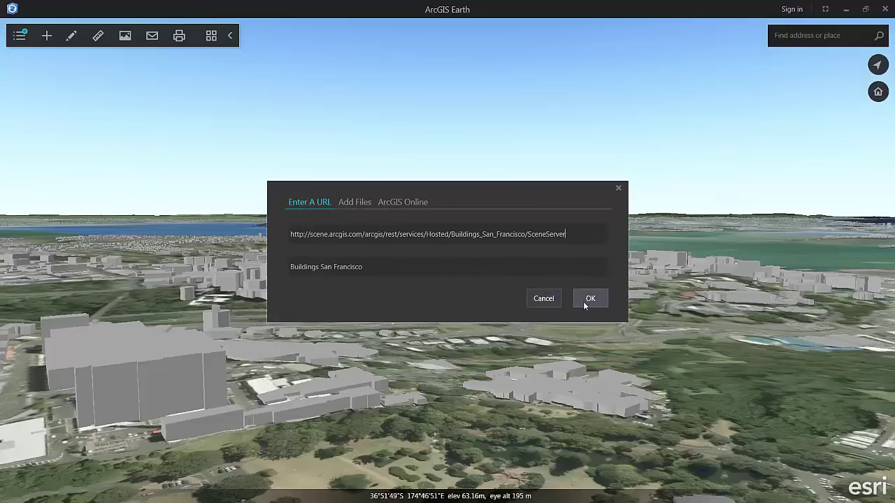
{"action": "left_click", "coordinate": [590, 300]}
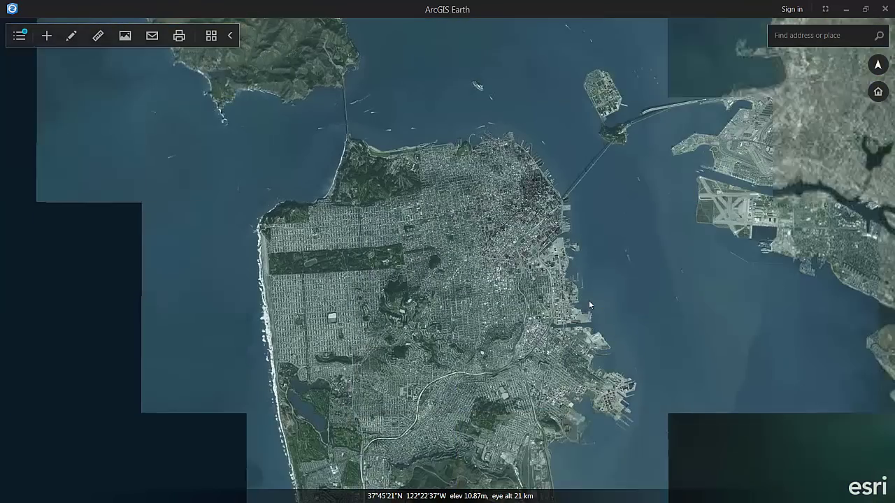
{"action": "scroll", "coordinate": [540, 195], "scroll_direction": "up", "scroll_amount": 4}
{"action": "scroll", "coordinate": [540, 197], "scroll_direction": "up", "scroll_amount": 6}
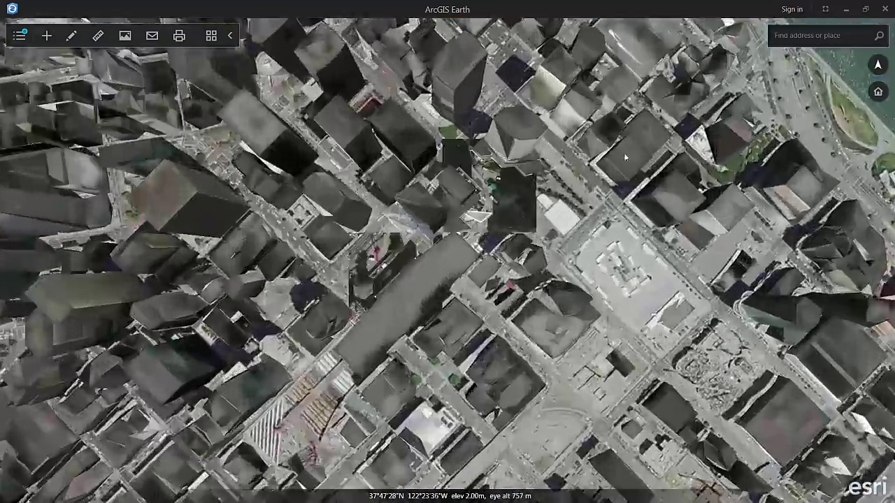
{"action": "middle_click_drag", "start_coordinate": [624, 152], "coordinate": [568, 149]}
{"action": "left_click_drag", "start_coordinate": [568, 149], "coordinate": [516, 336]}
{"action": "middle_click_drag", "start_coordinate": [515, 336], "coordinate": [439, 178]}
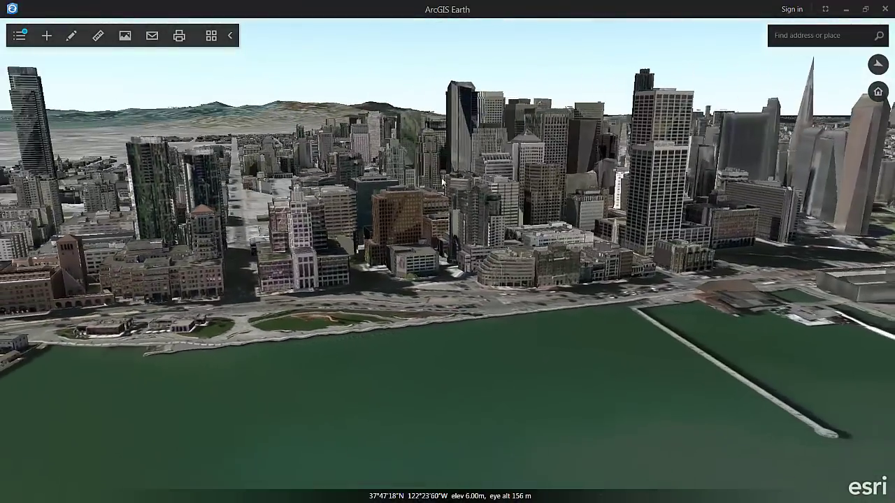
{"action": "left_click_drag", "start_coordinate": [727, 192], "coordinate": [440, 225]}
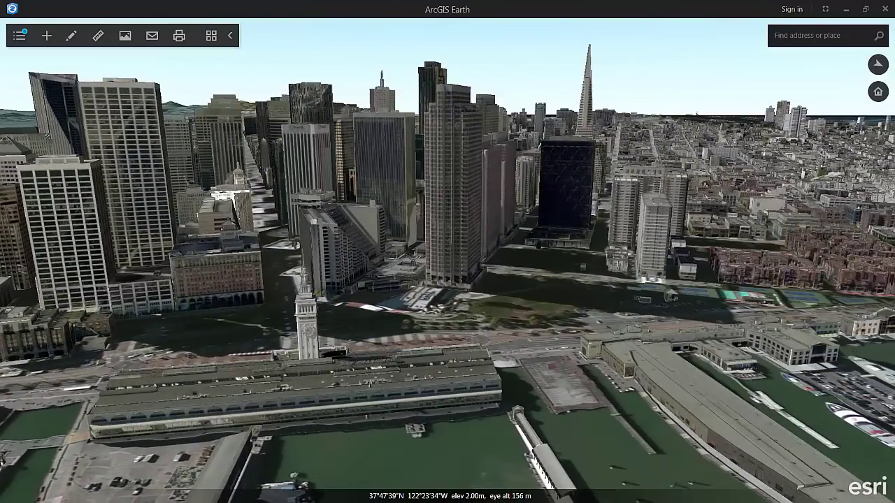
Step: Switch to the file explorer and load Landmark_Sathon.kml from the Esri Singapore folder into ArcGIS Earth
{"action": "key", "text": "alt+Tab"}
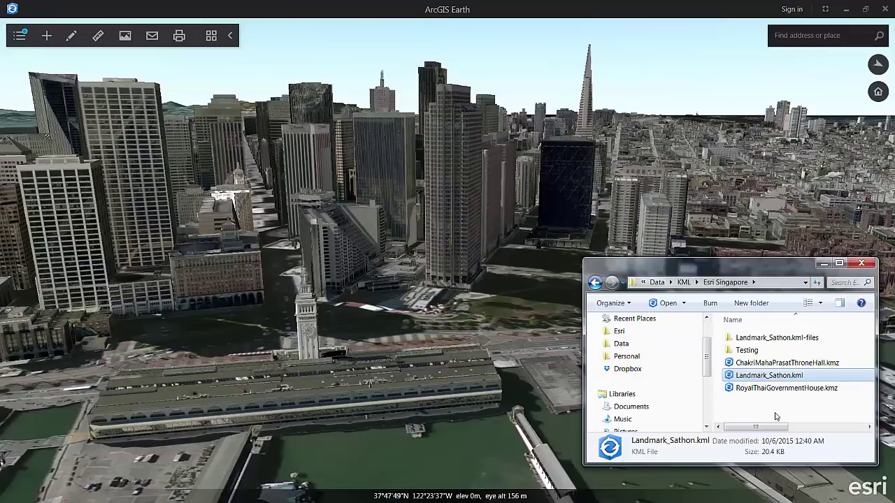
{"action": "left_click", "coordinate": [775, 416]}
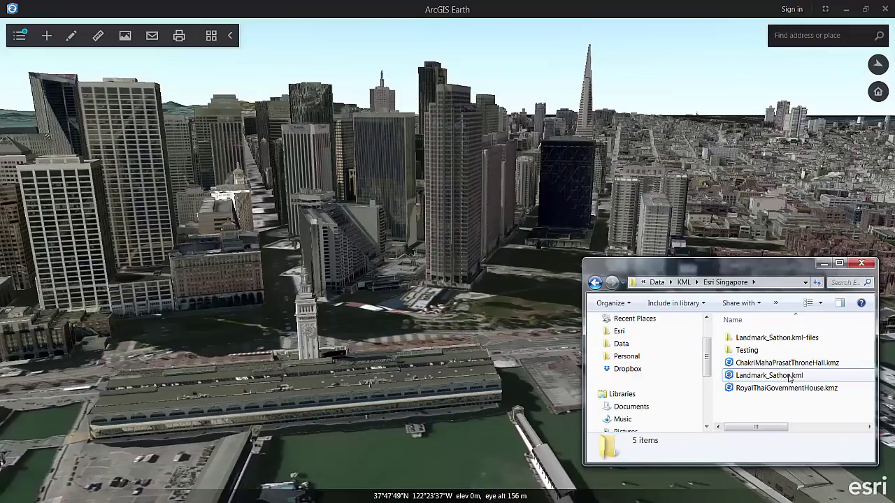
{"action": "left_click", "coordinate": [790, 378]}
{"action": "double_click", "coordinate": [789, 377]}
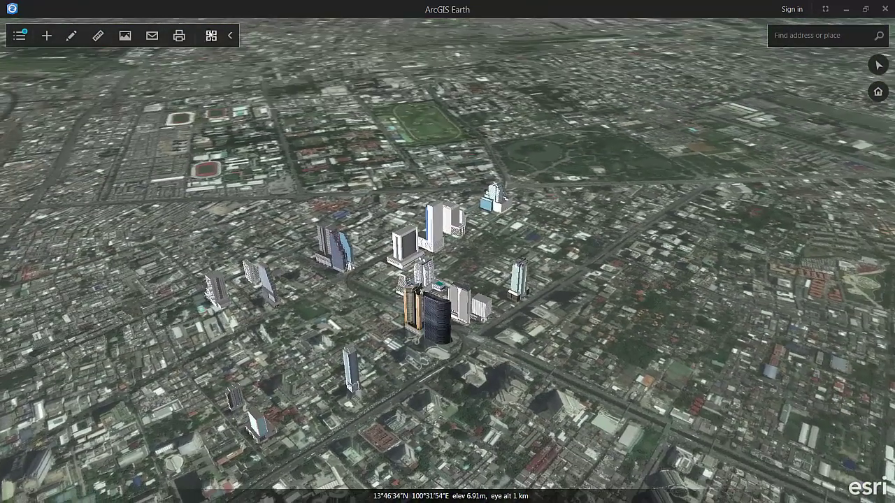
Step: Replace the satellite imagery basemap with a labelled street map and inspect the Sathon landmark buildings on it
{"action": "left_click", "coordinate": [211, 36]}
{"action": "left_click", "coordinate": [244, 235]}
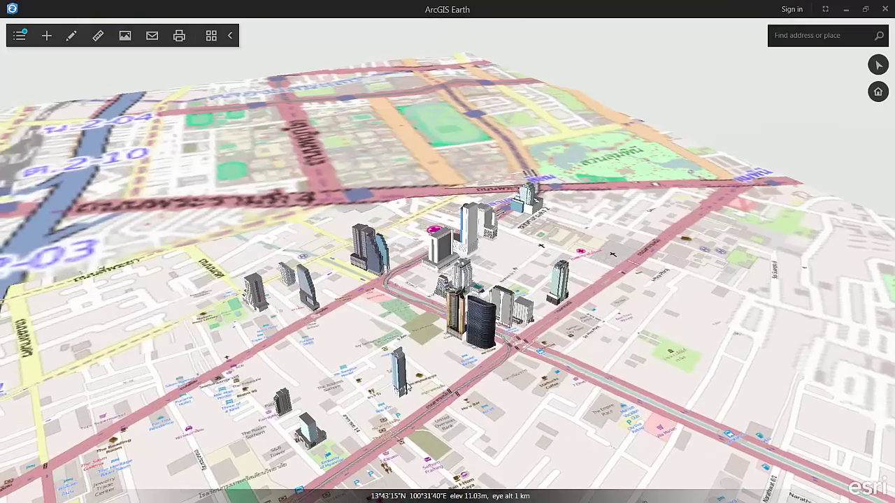
{"action": "middle_click_drag", "start_coordinate": [407, 389], "coordinate": [296, 360]}
{"action": "scroll", "coordinate": [338, 337], "scroll_direction": "up", "scroll_amount": 4}
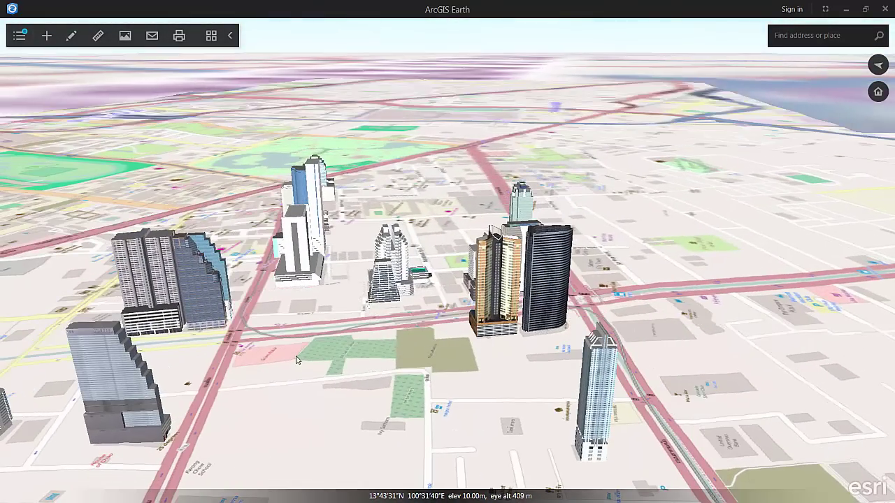
{"action": "right_click_drag", "start_coordinate": [297, 360], "coordinate": [346, 422]}
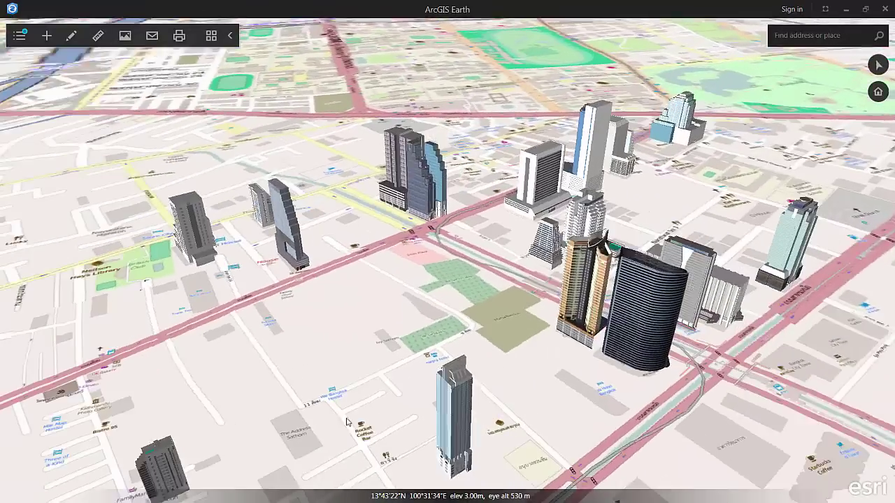
{"action": "middle_click_drag", "start_coordinate": [347, 422], "coordinate": [355, 429]}
Step: Load the RoyalThaiGovernmentHouse and ChakriMahaPrasatThroneHall KMZ files from the Esri Singapore folder and fly to the ChakriMahaPrasatThroneHall layer
{"action": "key", "text": "alt+Tab"}
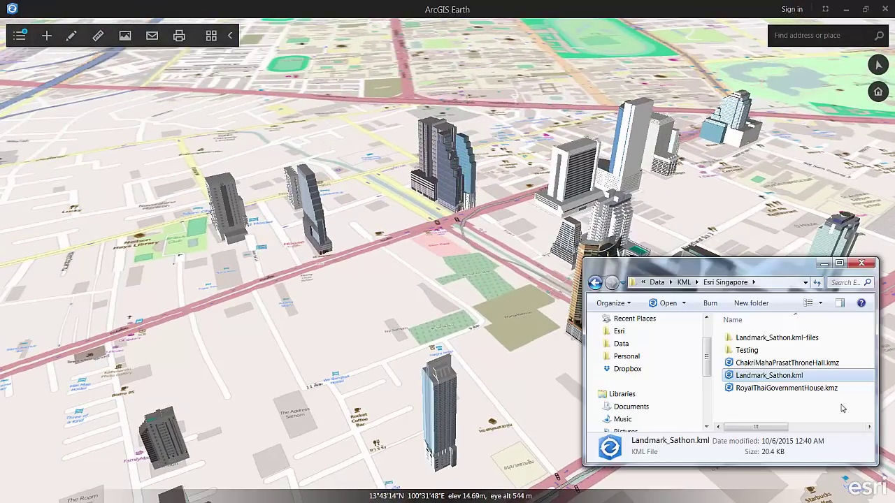
{"action": "left_click", "coordinate": [815, 388]}
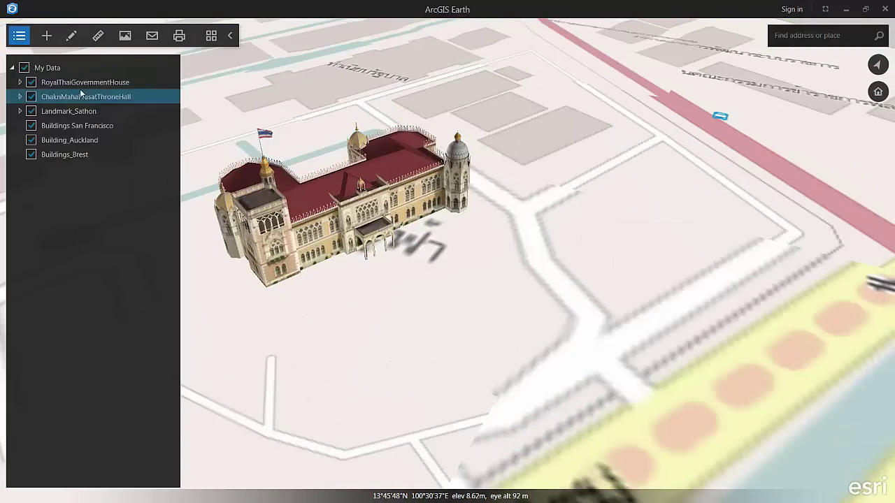
{"action": "double_click", "coordinate": [81, 95]}
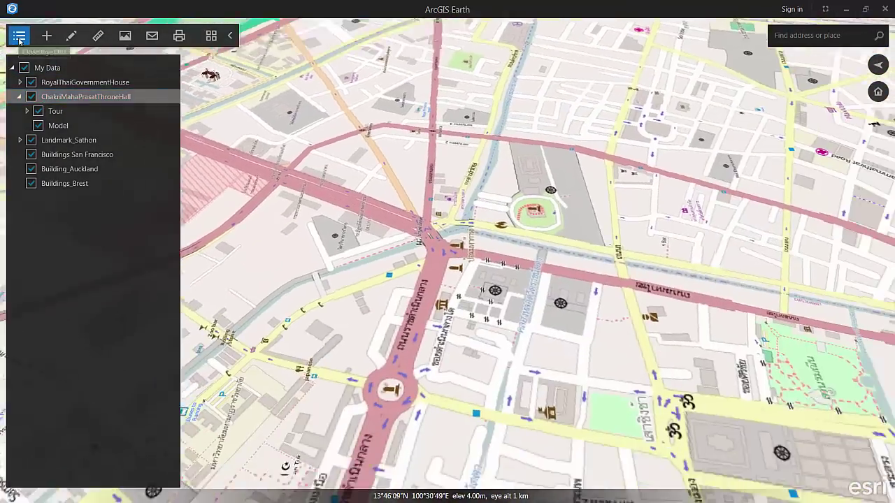
{"action": "left_click", "coordinate": [20, 36]}
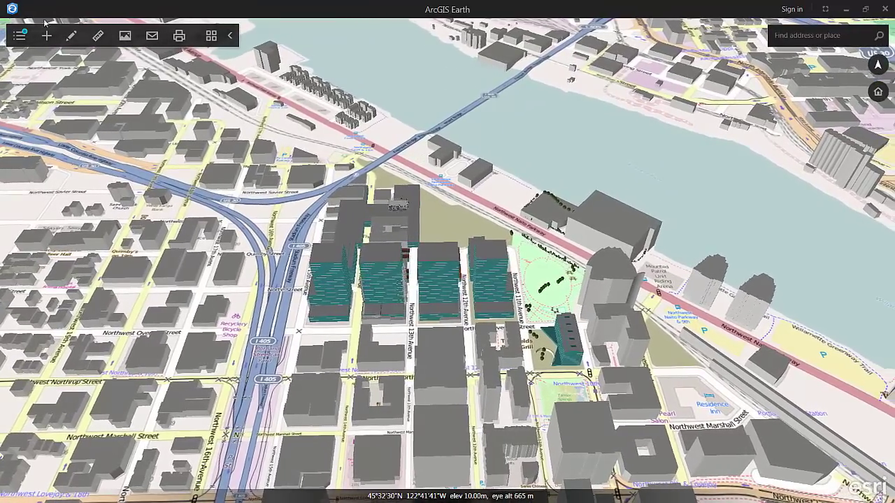
Step: Hide all My Data layers, leaving only Existing_BuildingShell and PlannedDemo_BuildingShell switched on
{"action": "left_click", "coordinate": [20, 36]}
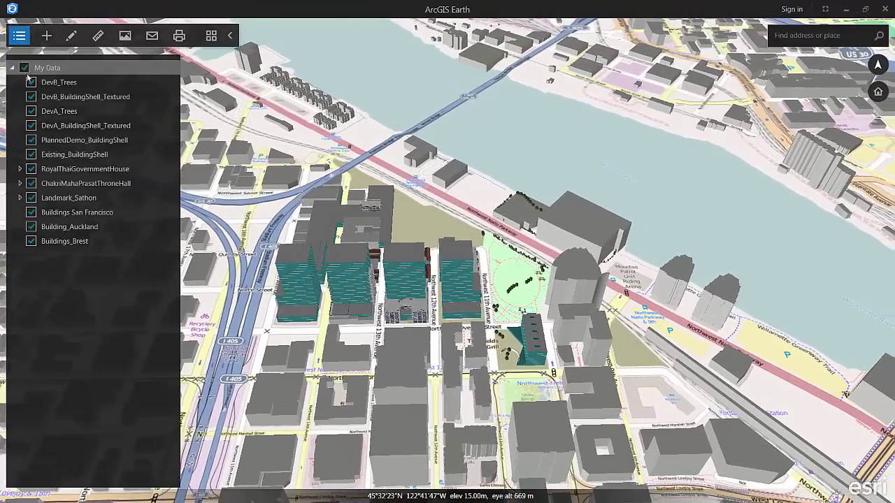
{"action": "left_click", "coordinate": [31, 84]}
{"action": "left_click", "coordinate": [24, 67]}
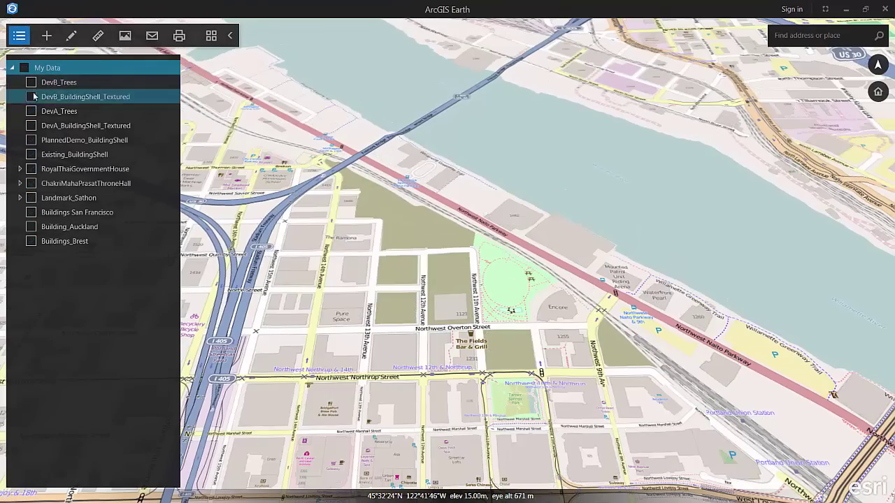
{"action": "left_click", "coordinate": [31, 154]}
{"action": "left_click", "coordinate": [30, 141]}
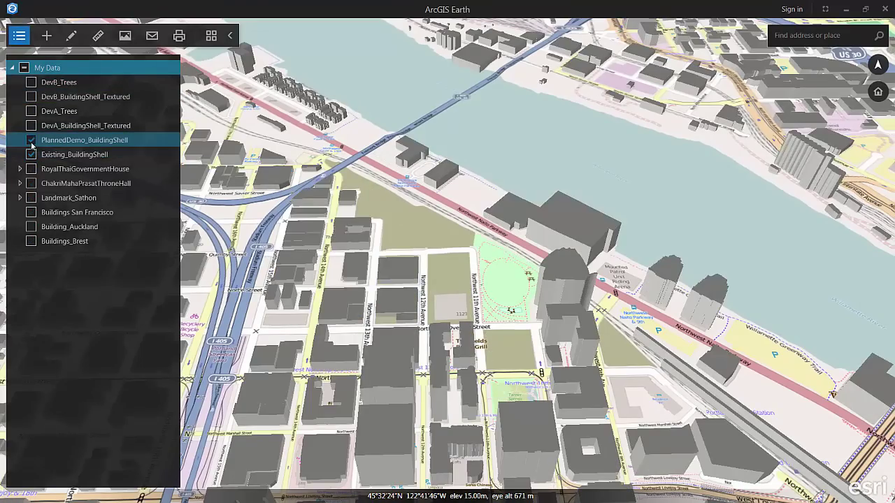
Step: Change the basemap under the Portland buildings to the street map with shaded terrain and orange highways
{"action": "middle_click_drag", "start_coordinate": [440, 328], "coordinate": [461, 293]}
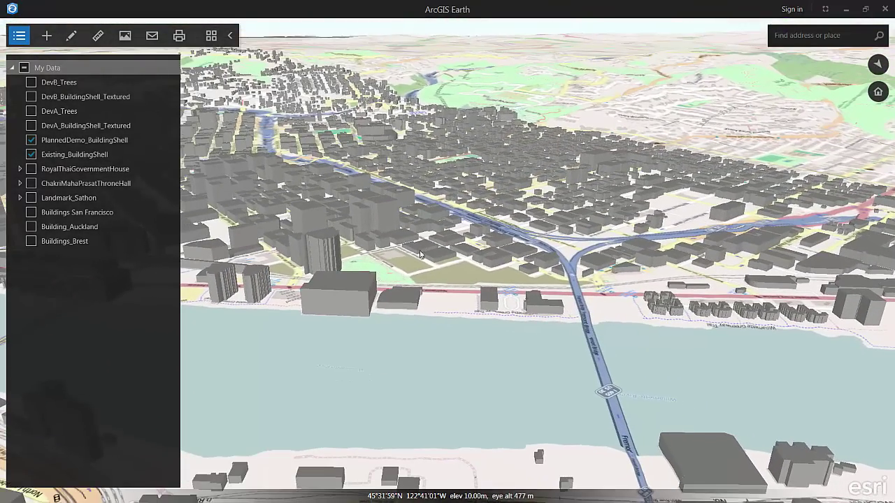
{"action": "left_click", "coordinate": [211, 36]}
{"action": "left_click", "coordinate": [377, 80]}
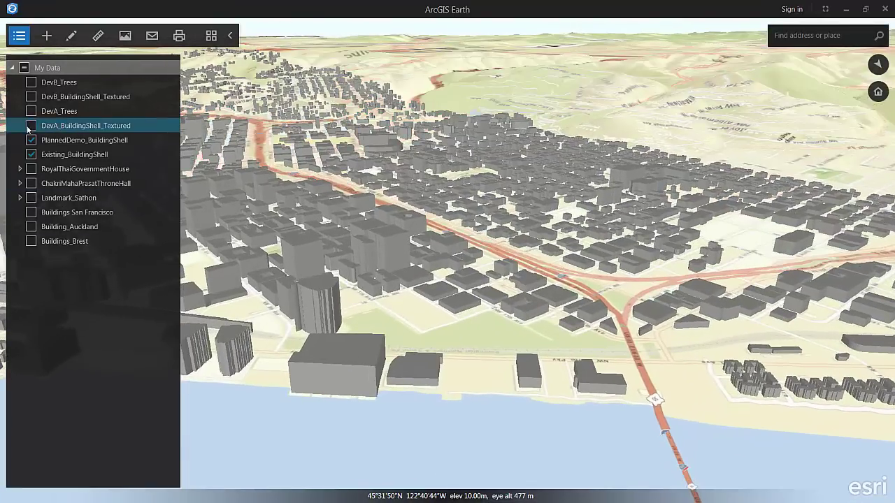
Step: Hide PlannedDemo_BuildingShell and show DevA_BuildingShell_Textured and DevA_Trees to present the first development proposal
{"action": "left_click", "coordinate": [31, 141]}
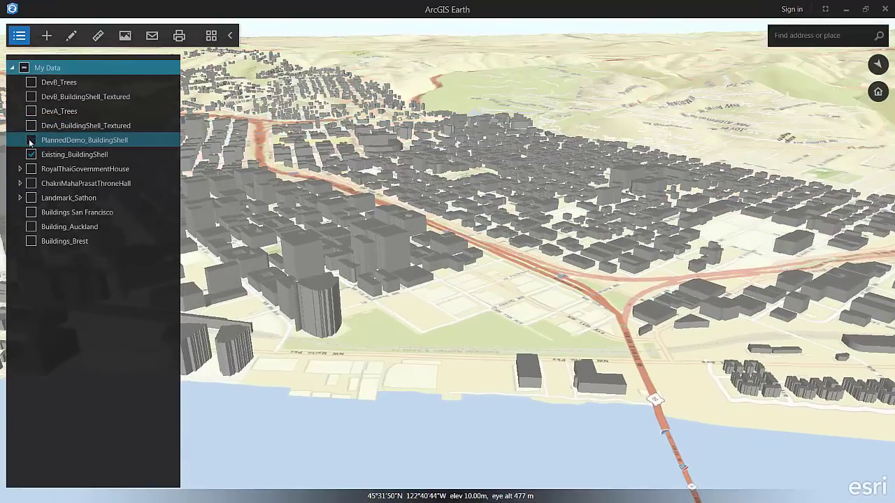
{"action": "left_click", "coordinate": [31, 126]}
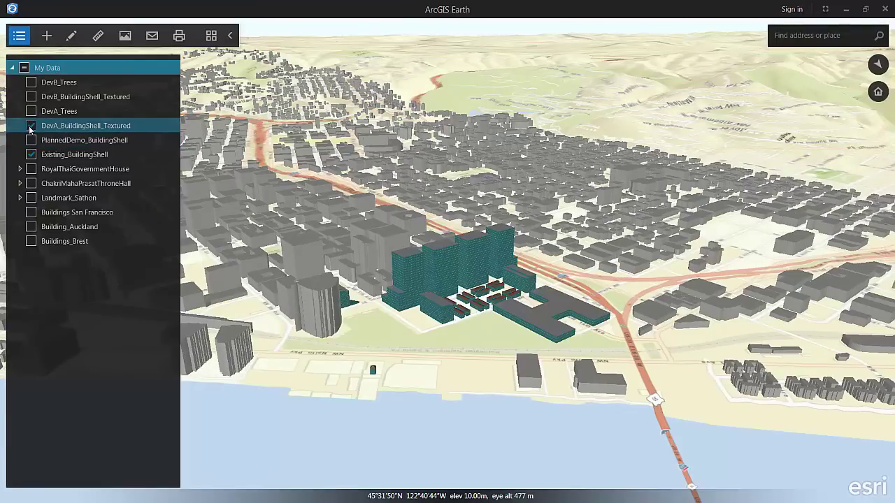
{"action": "left_click", "coordinate": [31, 111]}
{"action": "scroll", "coordinate": [396, 366], "scroll_direction": "down", "scroll_amount": 5}
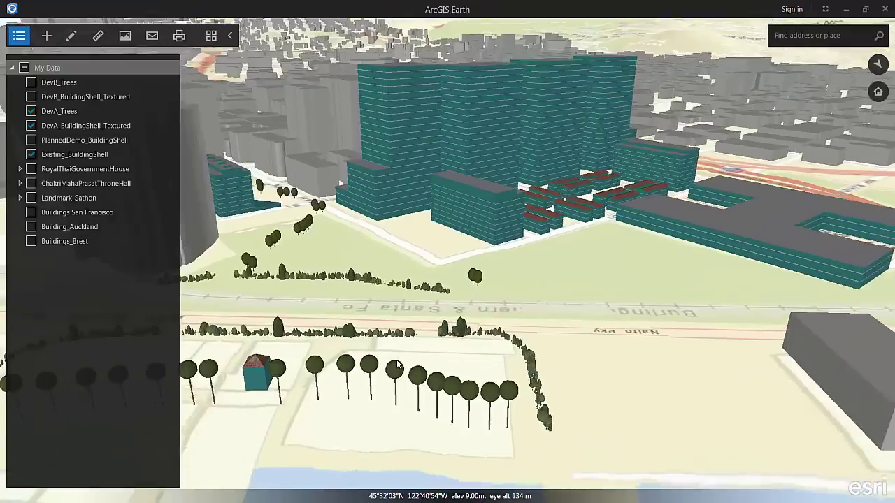
Step: Hide DevA_BuildingShell_Textured and DevA_Trees, and show DevB_BuildingShell_Textured and DevB_Trees to present the second development proposal
{"action": "middle_click_drag", "start_coordinate": [397, 364], "coordinate": [482, 315]}
{"action": "left_click_drag", "start_coordinate": [371, 341], "coordinate": [637, 306]}
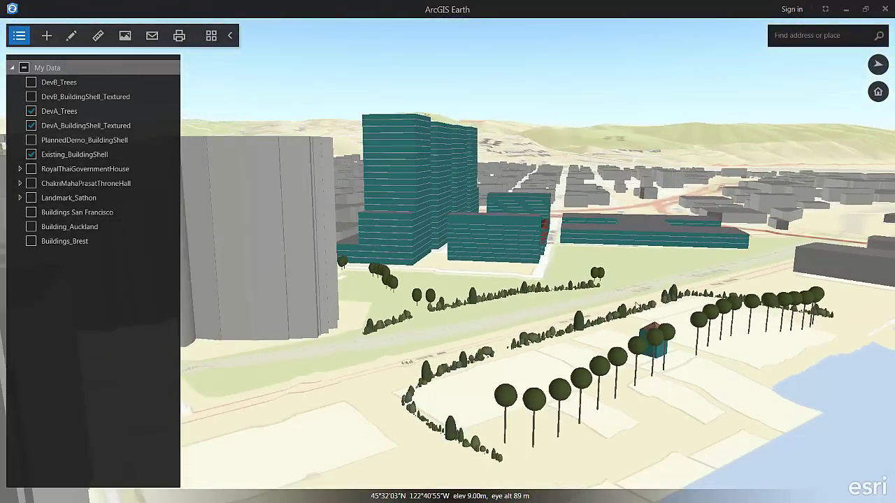
{"action": "left_click_drag", "start_coordinate": [519, 311], "coordinate": [502, 308]}
{"action": "middle_click_drag", "start_coordinate": [588, 313], "coordinate": [467, 309]}
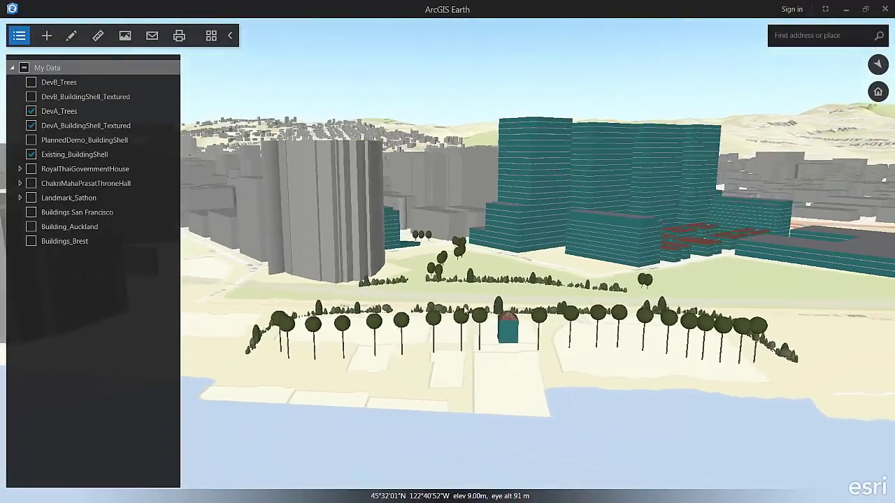
{"action": "left_click", "coordinate": [30, 125]}
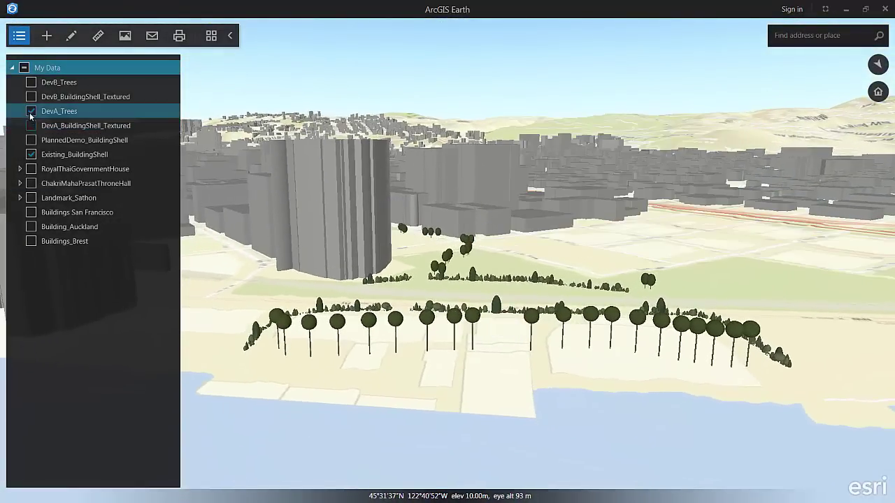
{"action": "left_click", "coordinate": [31, 111]}
{"action": "left_click", "coordinate": [31, 96]}
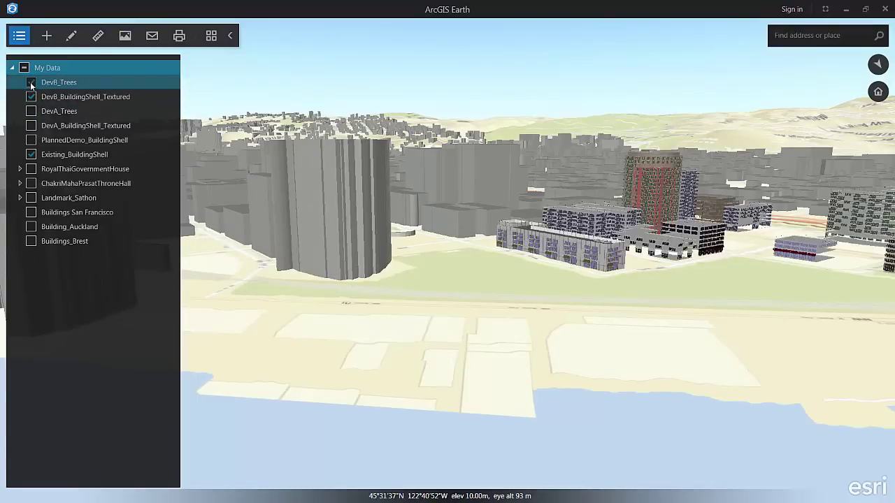
{"action": "left_click", "coordinate": [30, 82]}
Step: Hide Existing_BuildingShell, leaving only DevB_BuildingShell_Textured and DevB_Trees switched on around the red-fronted tower
{"action": "left_click_drag", "start_coordinate": [729, 291], "coordinate": [580, 366]}
{"action": "middle_click_drag", "start_coordinate": [579, 366], "coordinate": [579, 329]}
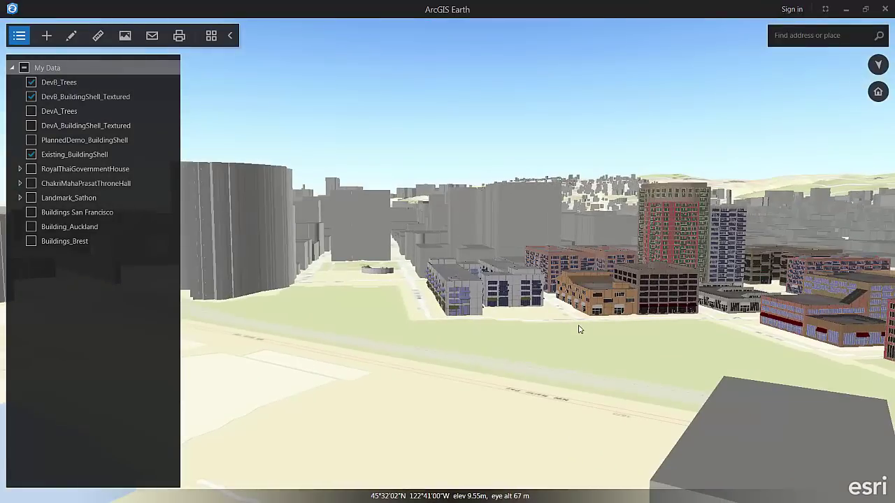
{"action": "left_click_drag", "start_coordinate": [528, 417], "coordinate": [242, 462]}
{"action": "scroll", "coordinate": [570, 327], "scroll_direction": "up", "scroll_amount": 2}
{"action": "left_click_drag", "start_coordinate": [571, 327], "coordinate": [399, 432]}
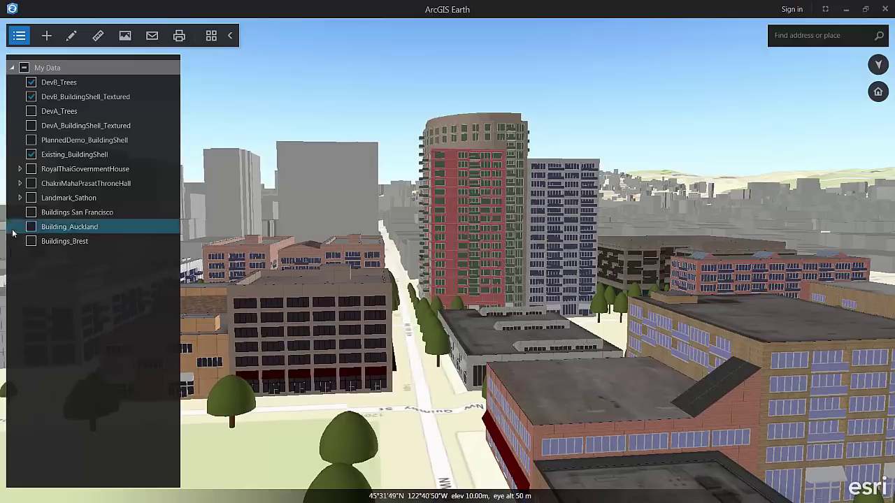
{"action": "left_click", "coordinate": [31, 154]}
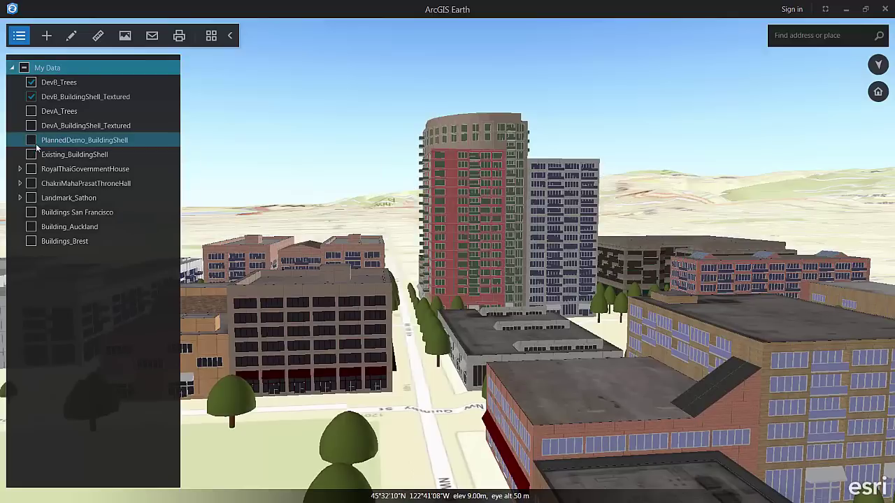
Step: Clear the layer list and tools off the scene and switch to full screen to present the second proposal's buildings
{"action": "left_click", "coordinate": [21, 36]}
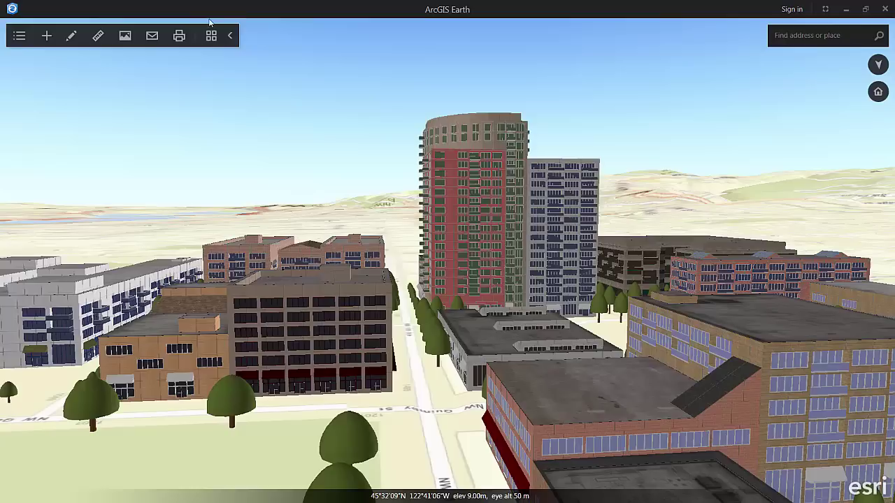
{"action": "left_click", "coordinate": [229, 37]}
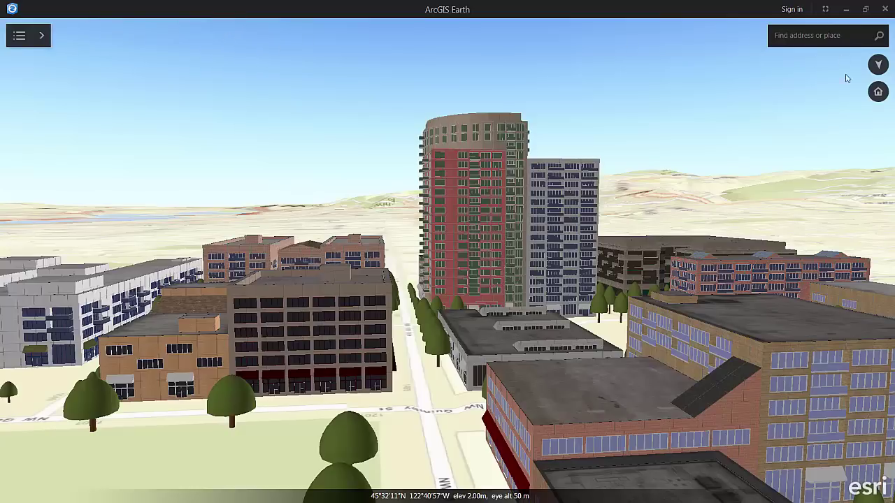
{"action": "left_click", "coordinate": [825, 9]}
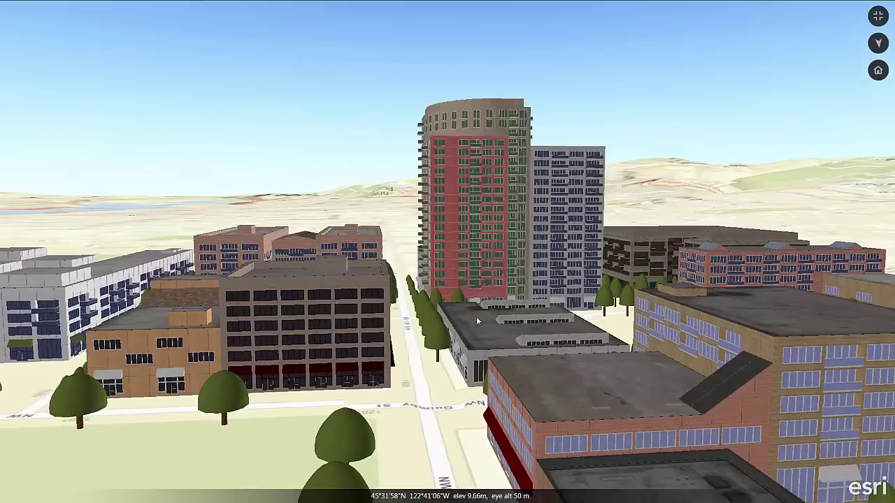
{"action": "middle_click_drag", "start_coordinate": [477, 317], "coordinate": [708, 395]}
{"action": "middle_click_drag", "start_coordinate": [463, 355], "coordinate": [695, 277]}
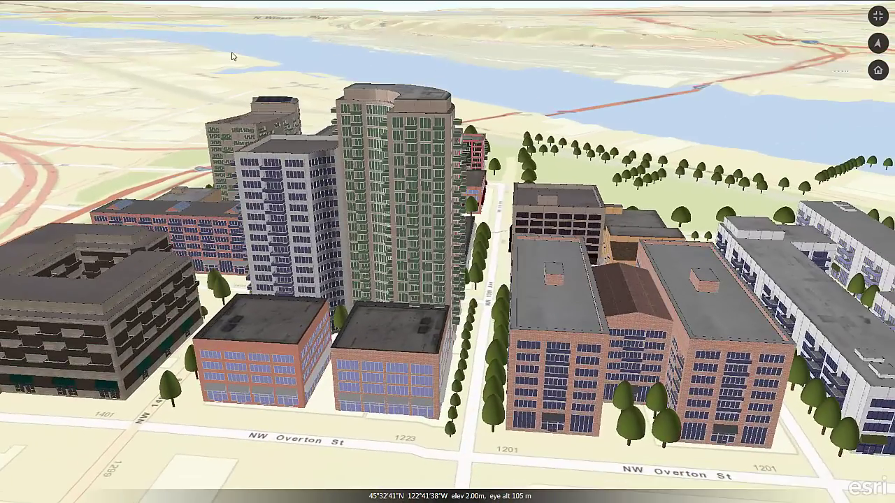